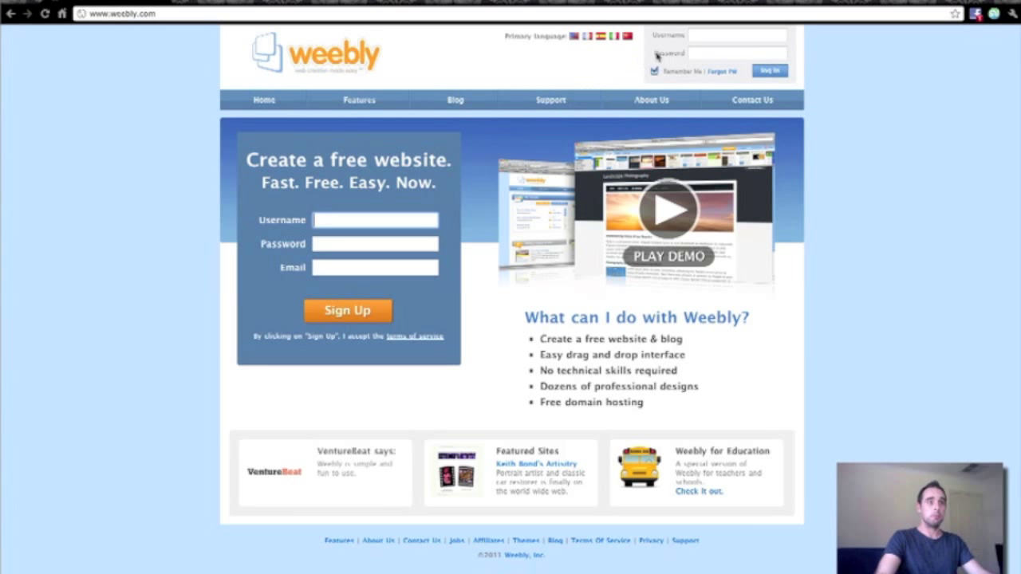
# Sign in to Weebly with the saved username and the account password.
pyautogui.click(702, 36)
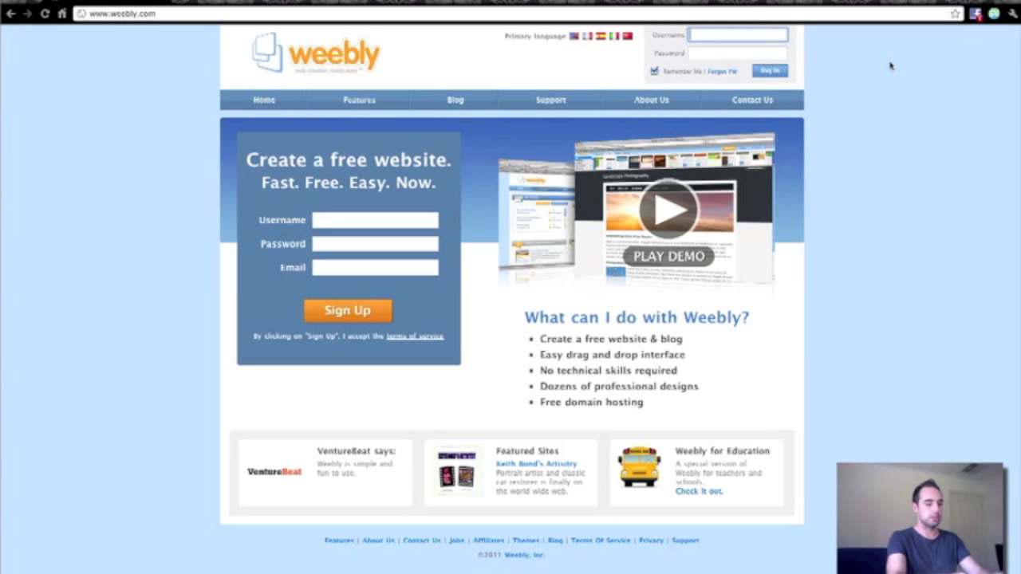
pyautogui.write('swet')
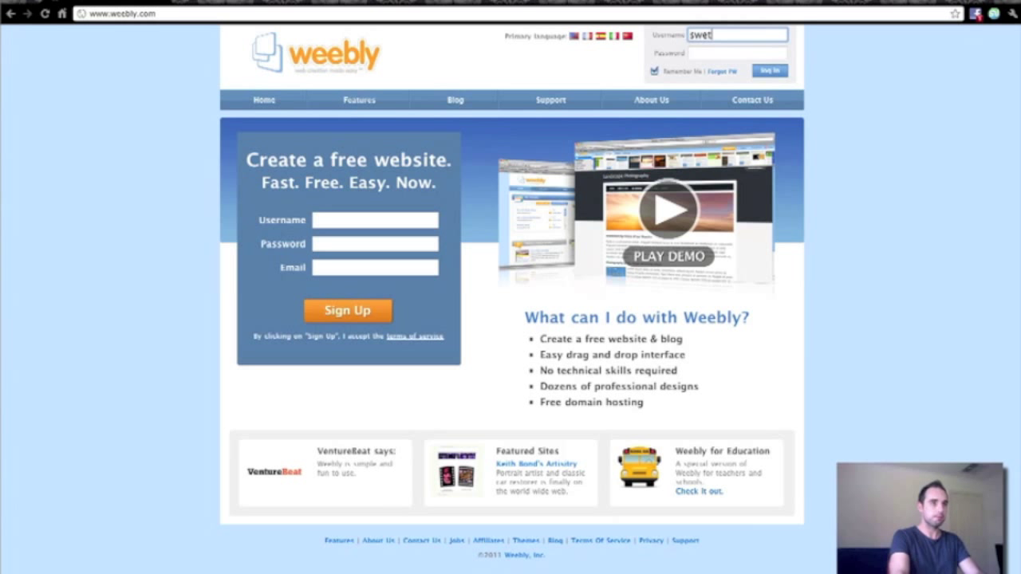
pyautogui.press('BackSpace')
pyautogui.press('Down')
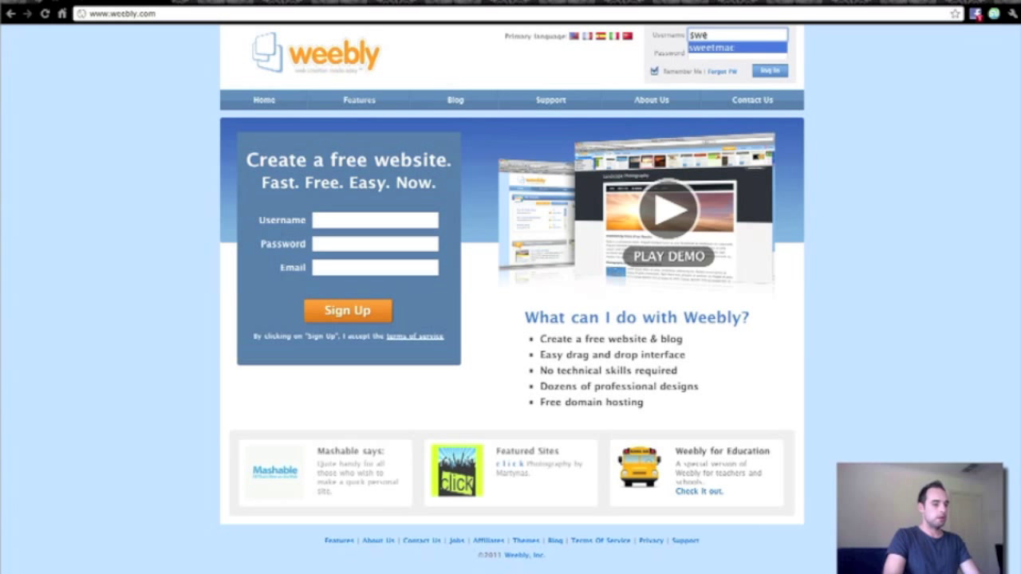
pyautogui.press('Return')
pyautogui.press('Tab')
pyautogui.write('********')
pyautogui.press('Return')
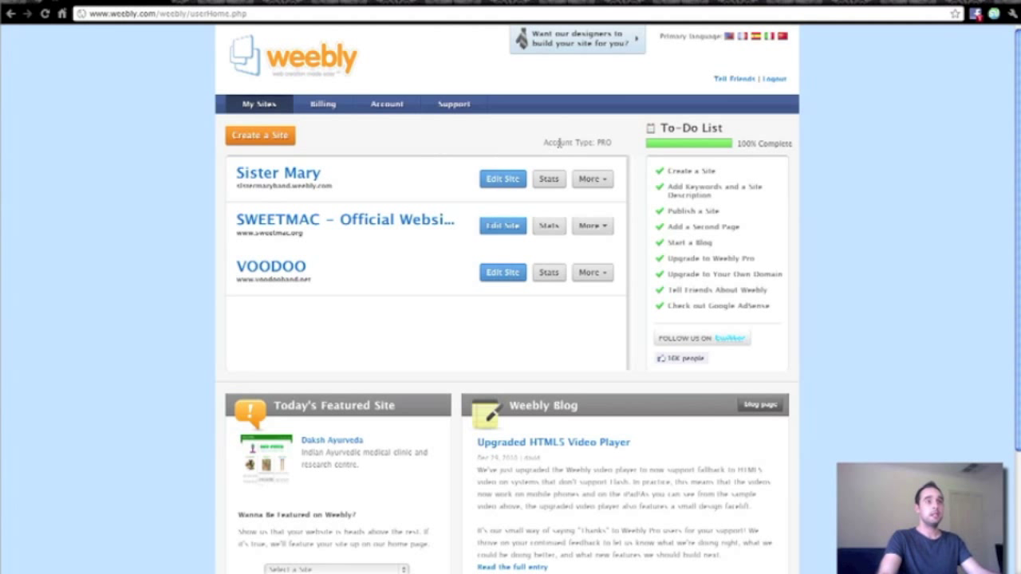
pyautogui.moveTo(544, 146); pyautogui.dragTo(611, 143)
pyautogui.click(615, 146)
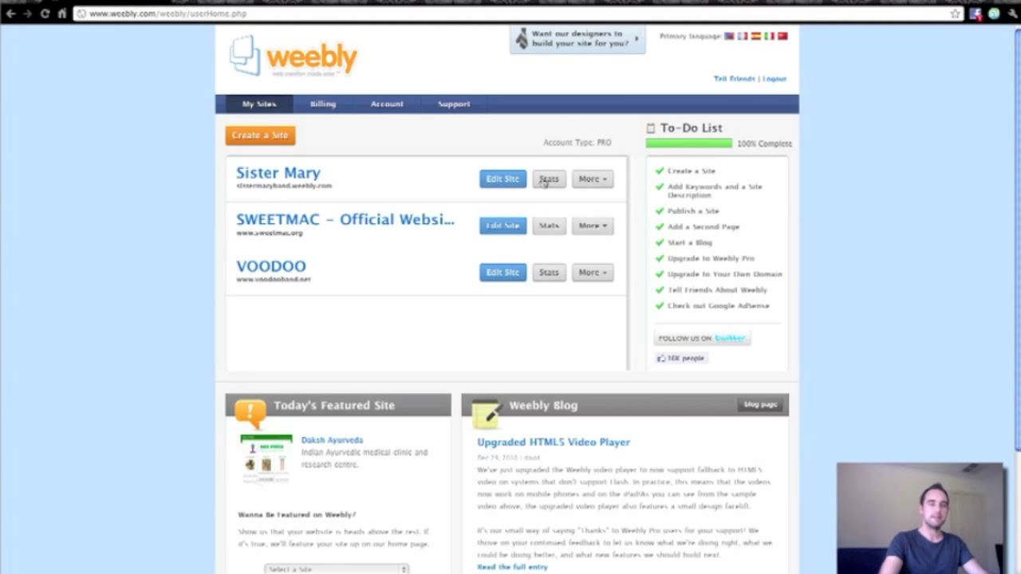
pyautogui.click(599, 181)
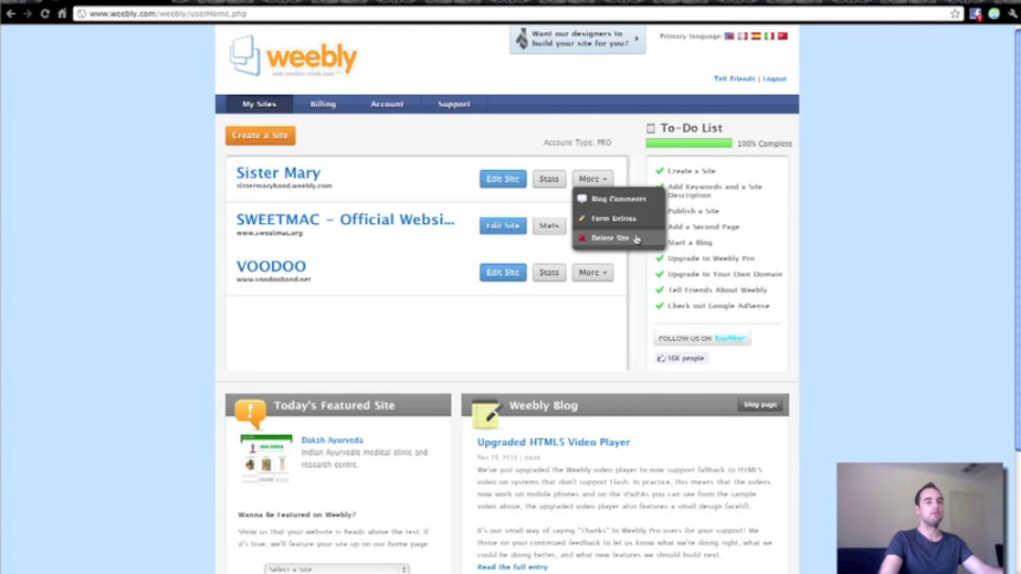
pyautogui.click(475, 152)
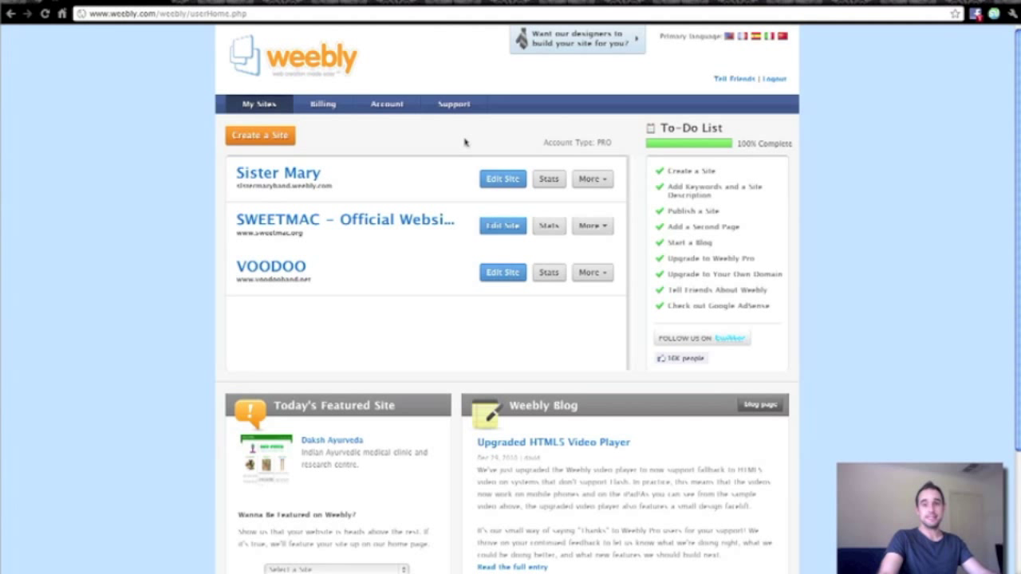
# Create a new Personal-type site titled 'Dan's Badges' and continue to the address step.
pyautogui.click(279, 136)
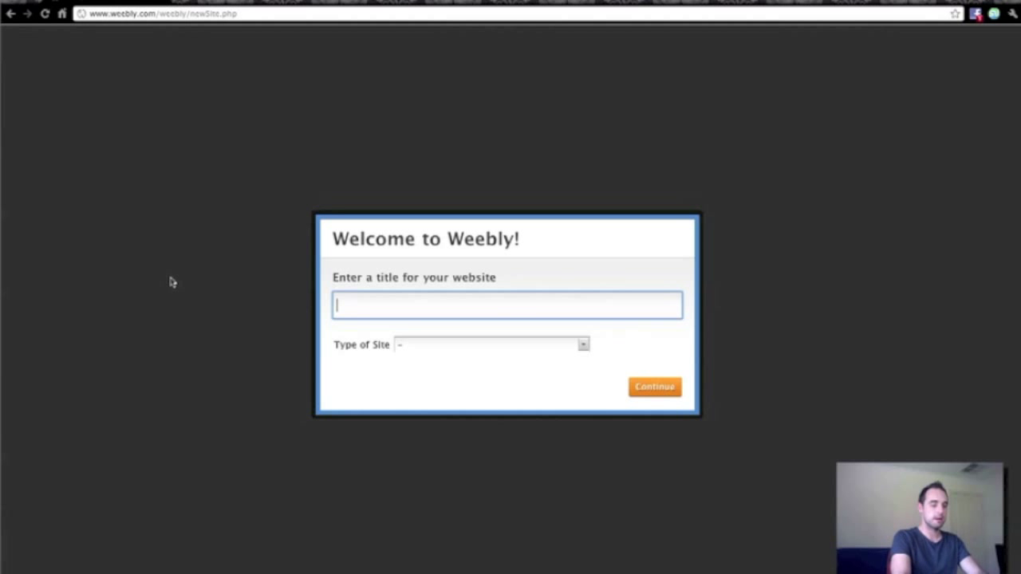
pyautogui.write("Dan's ")
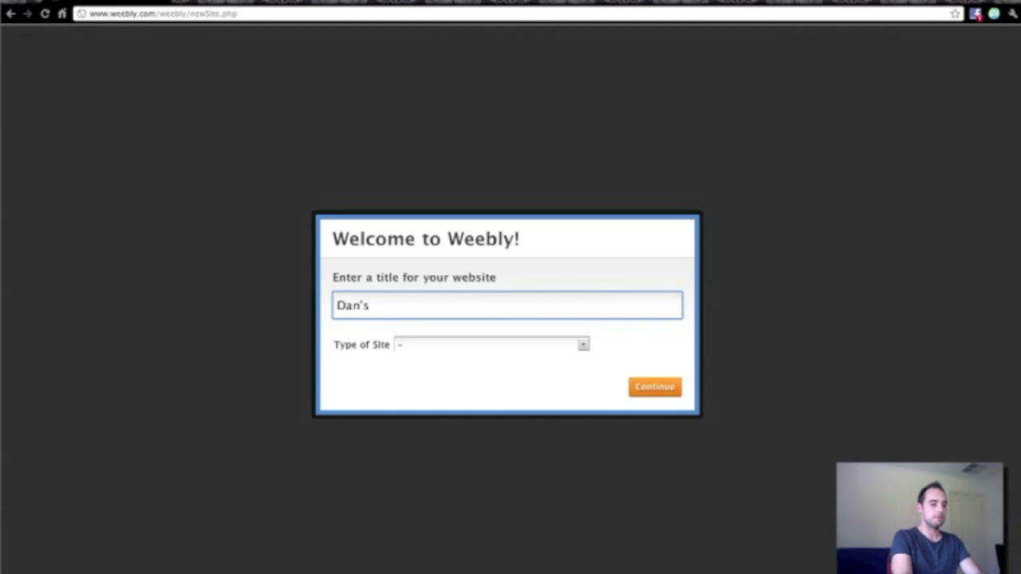
pyautogui.write('Badges')
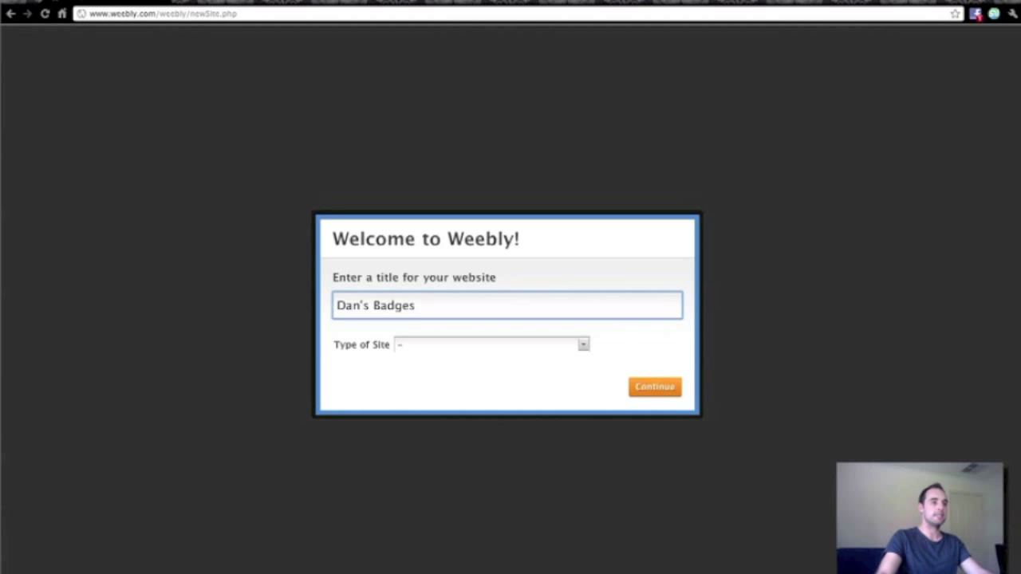
pyautogui.click(584, 345)
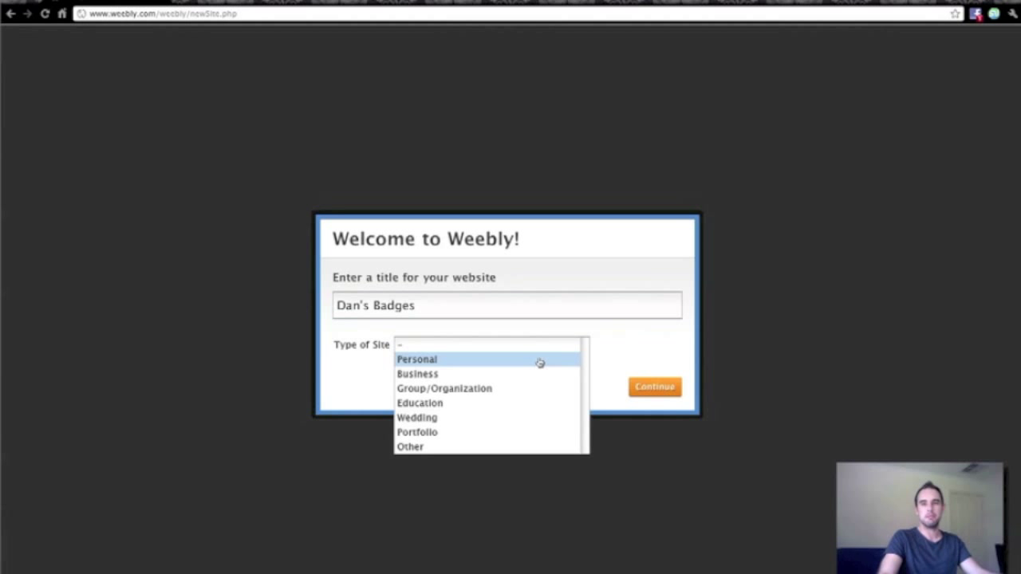
pyautogui.click(450, 364)
pyautogui.click(635, 388)
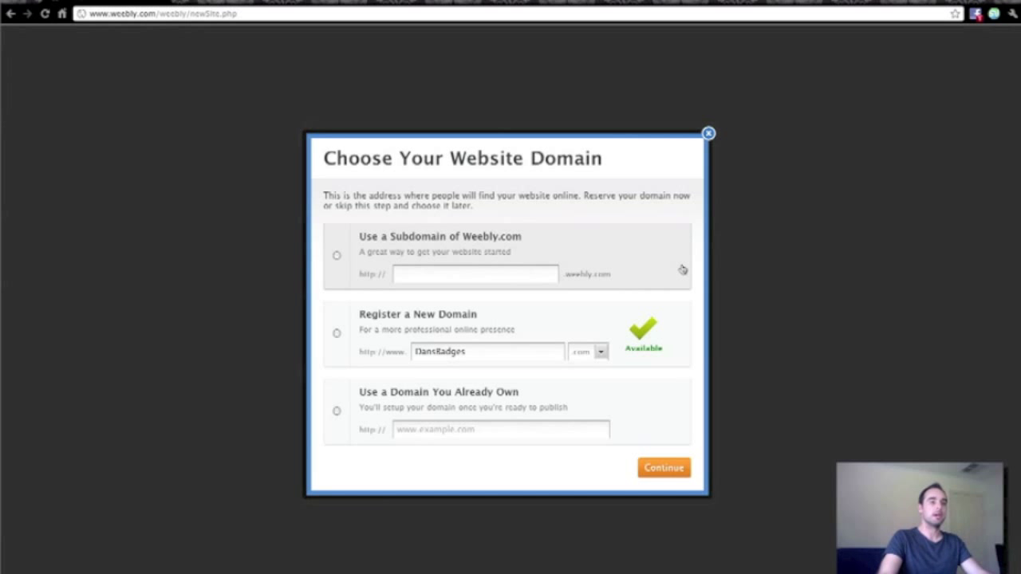
# Choose the Weebly.com subdomain option and enter 'dansbadges', replacing the tried 'john'.
pyautogui.click(337, 255)
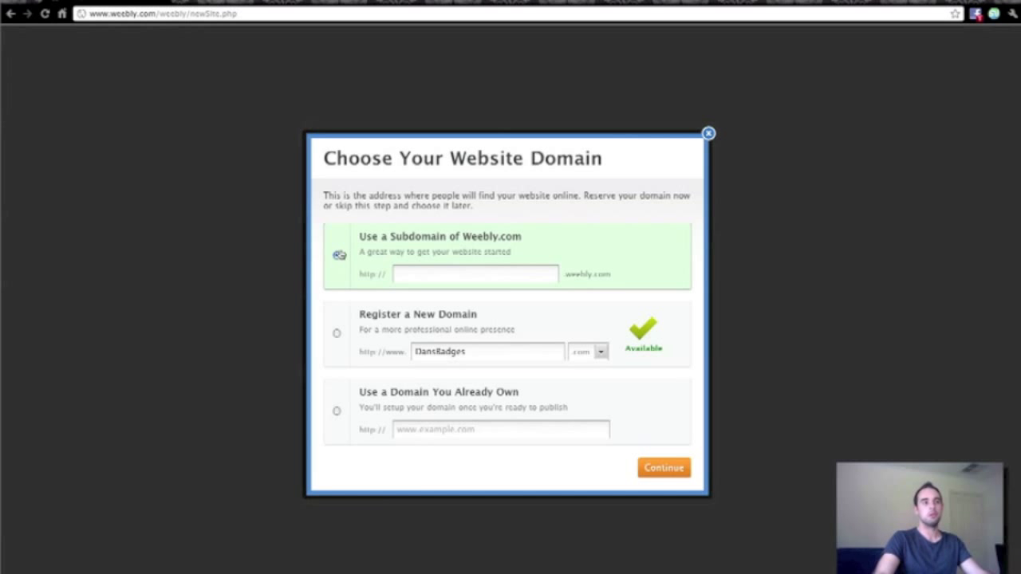
pyautogui.click(430, 269)
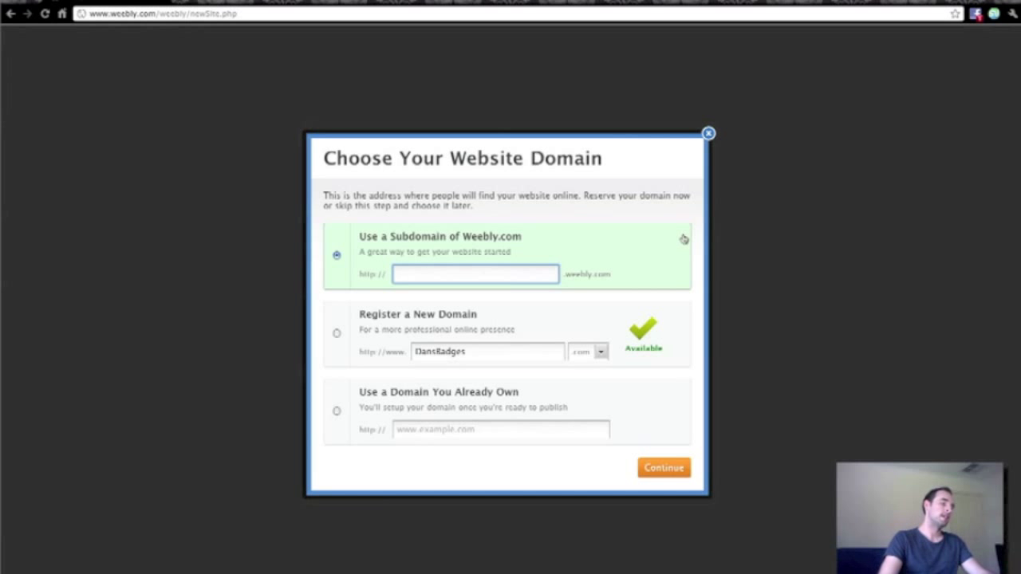
pyautogui.write('dan')
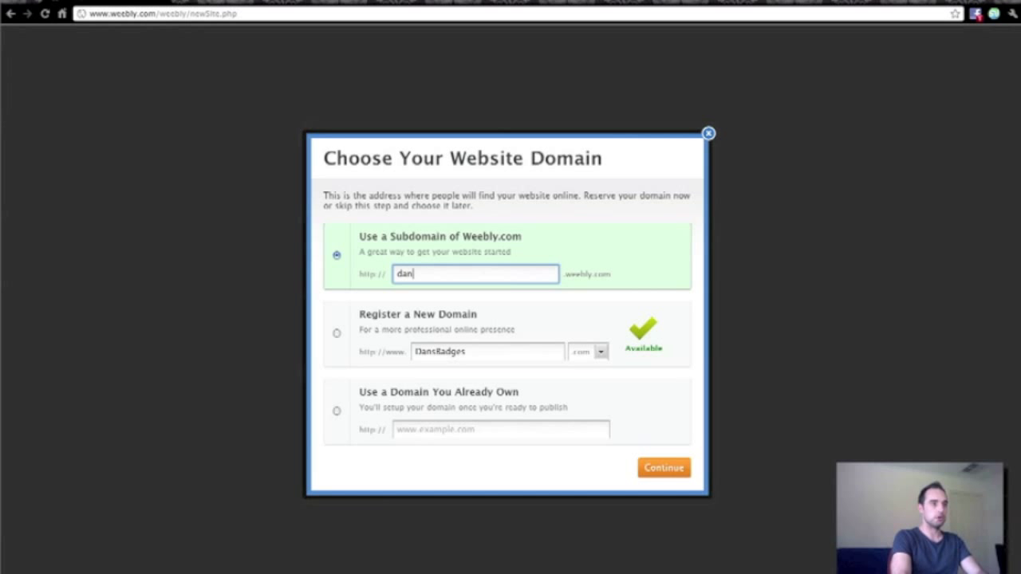
pyautogui.write('sbadges')
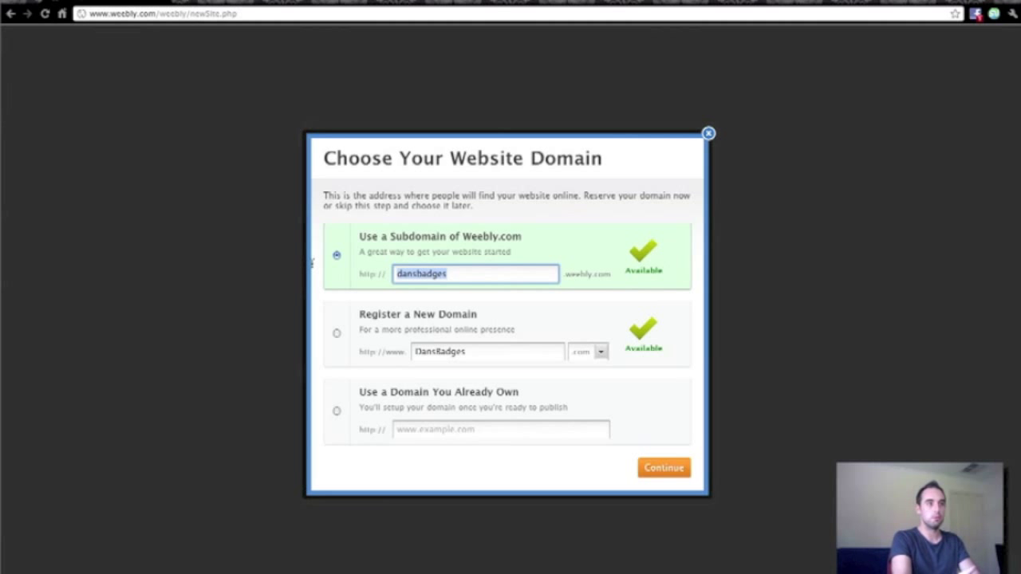
pyautogui.write('john')
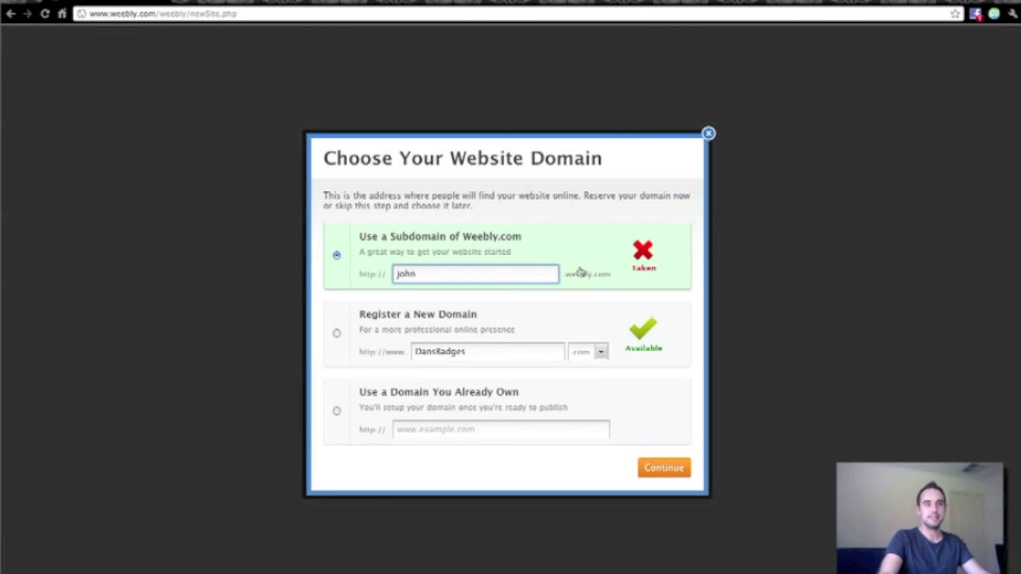
pyautogui.moveTo(437, 283); pyautogui.dragTo(326, 275)
pyautogui.write('dans')
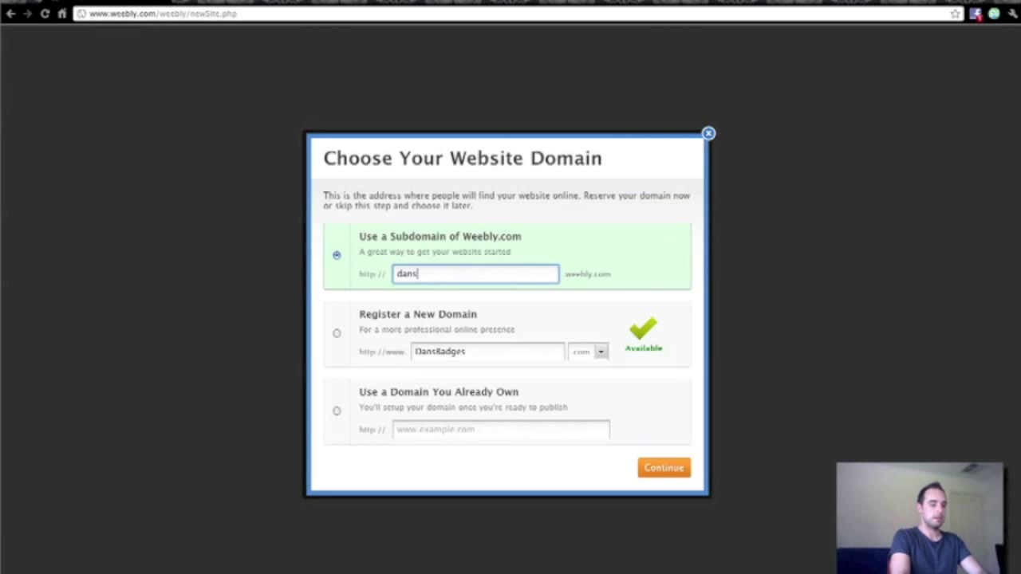
pyautogui.write('badges')
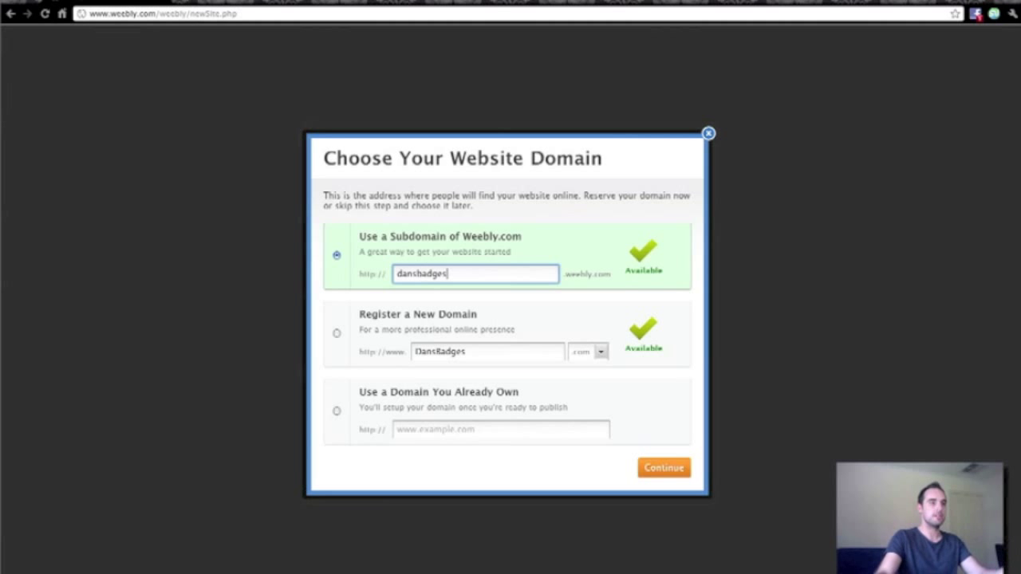
pyautogui.click(336, 331)
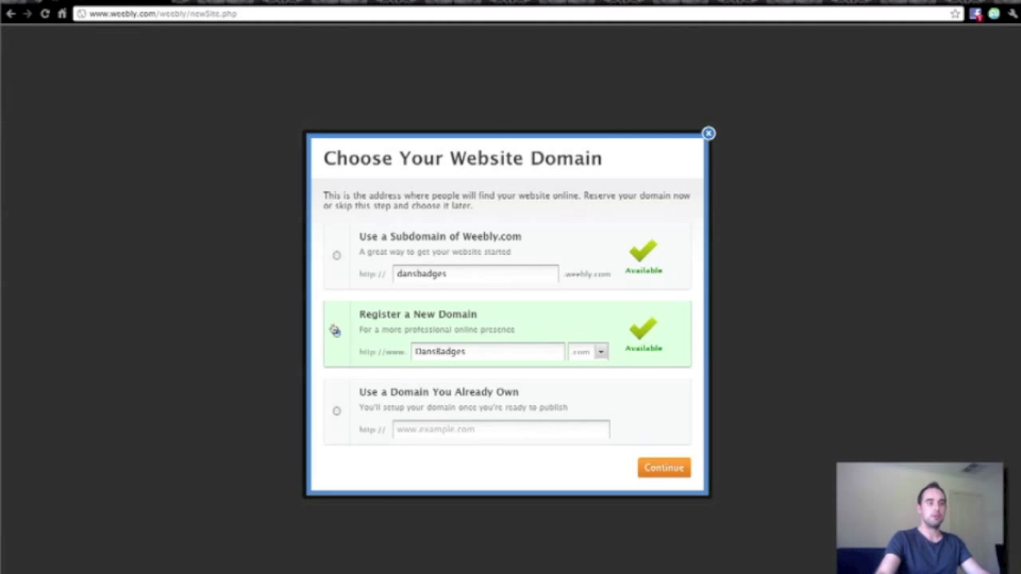
pyautogui.click(591, 352)
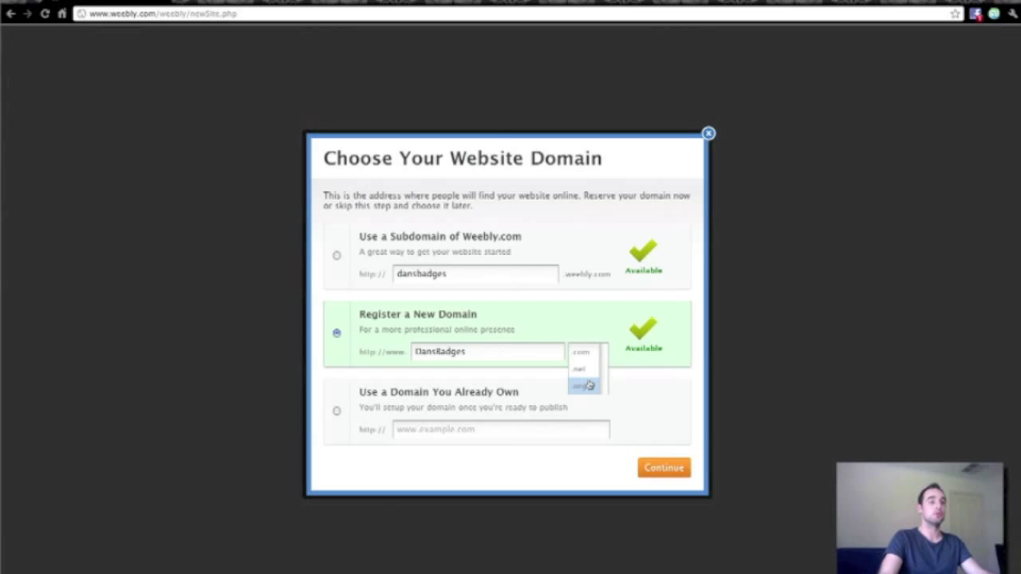
pyautogui.click(585, 320)
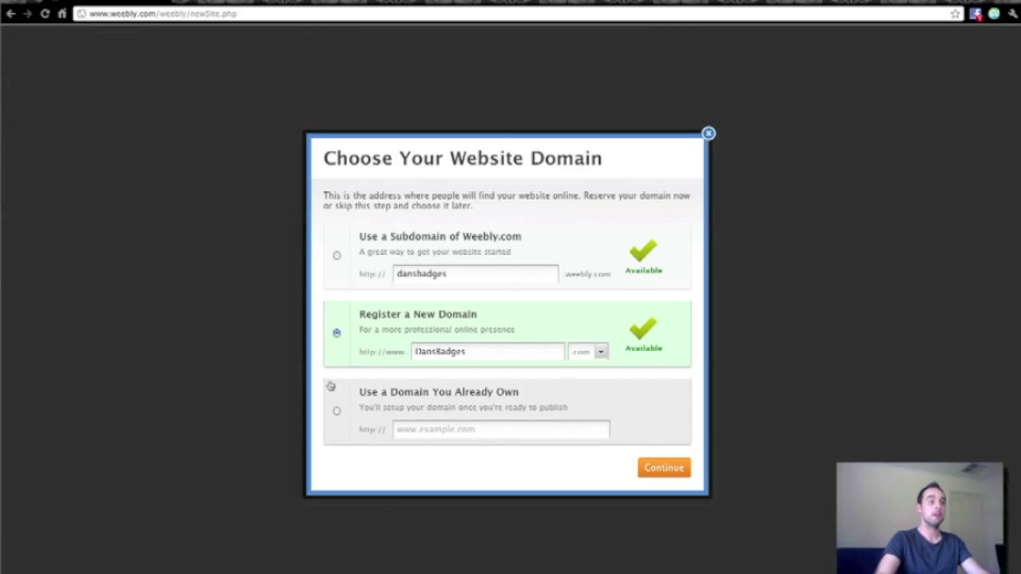
pyautogui.click(337, 414)
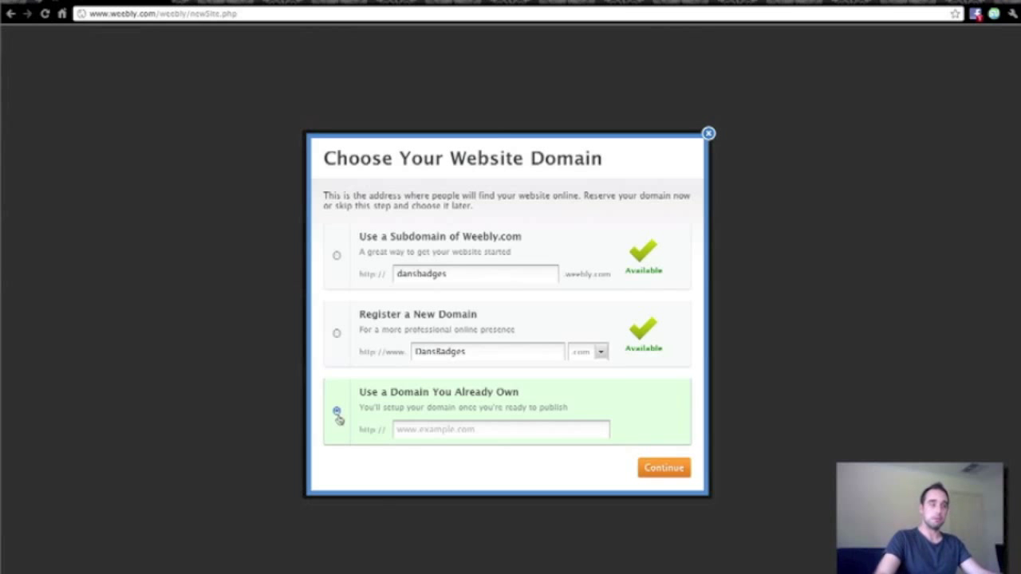
pyautogui.click(337, 256)
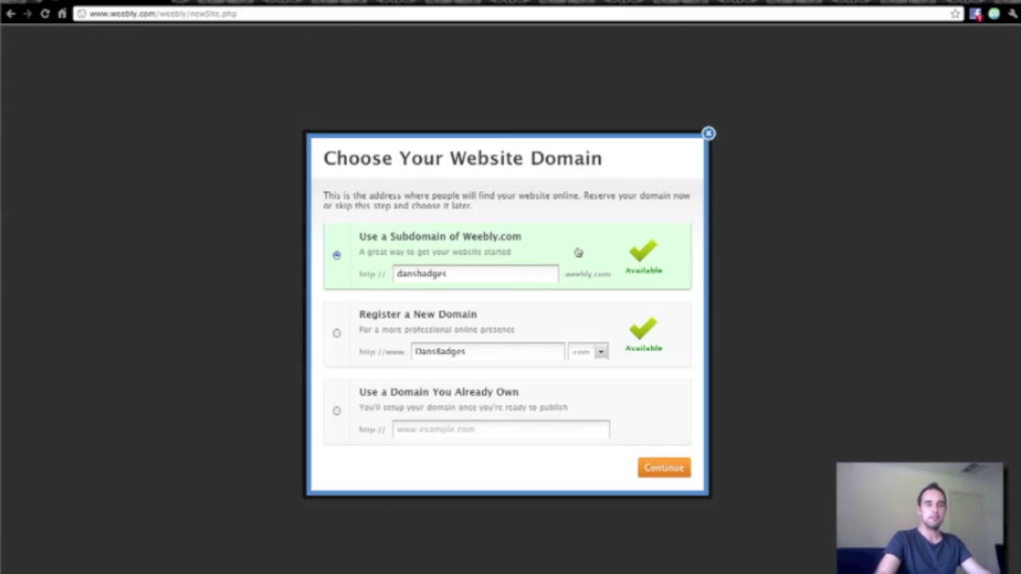
# Confirm the dansbadges subdomain to open the Dan's Badges site editor.
pyautogui.click(666, 467)
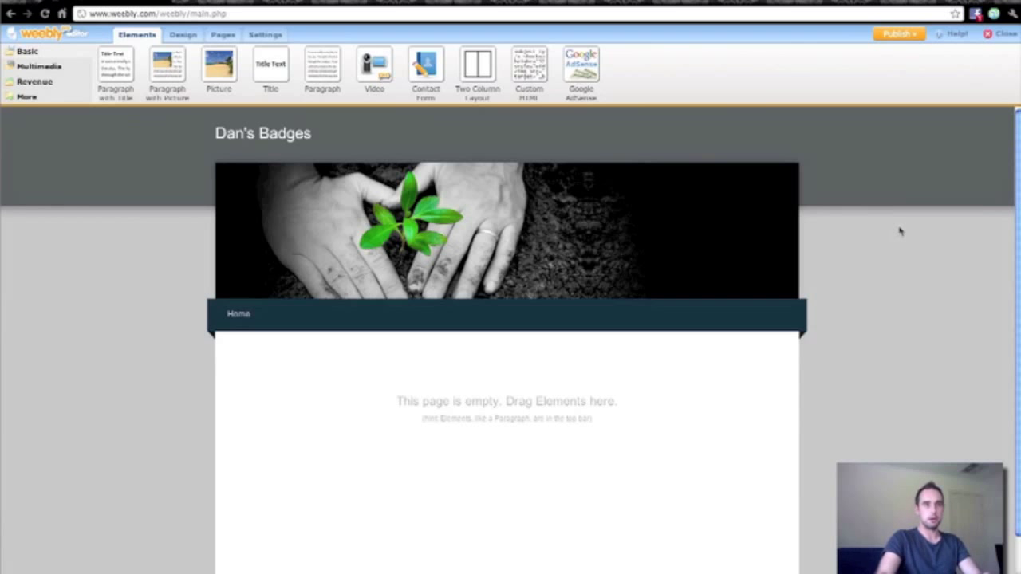
# Publish Dan's Badges on the free subdomain dansbadges.weebly.com.
pyautogui.click(894, 36)
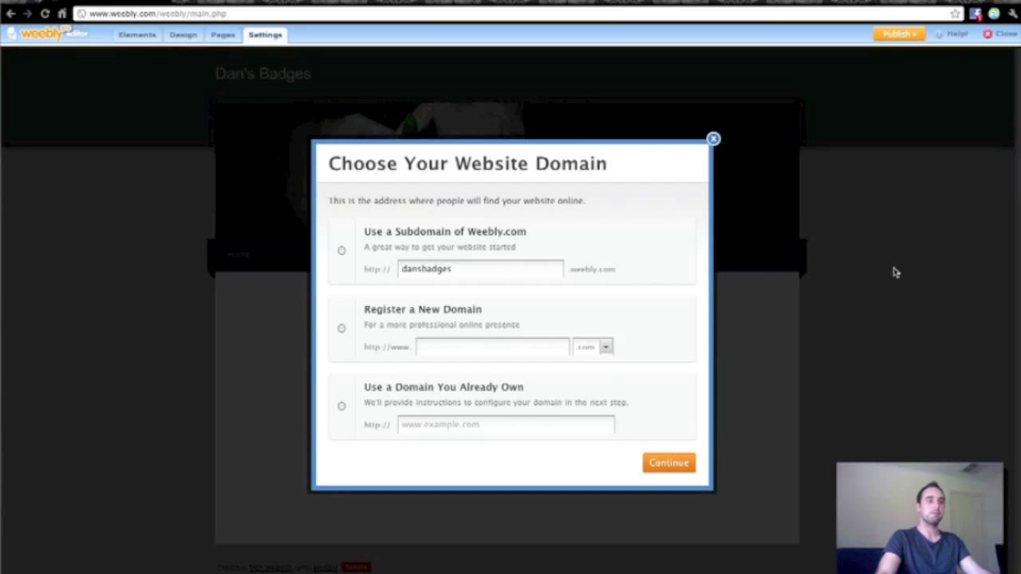
pyautogui.click(342, 252)
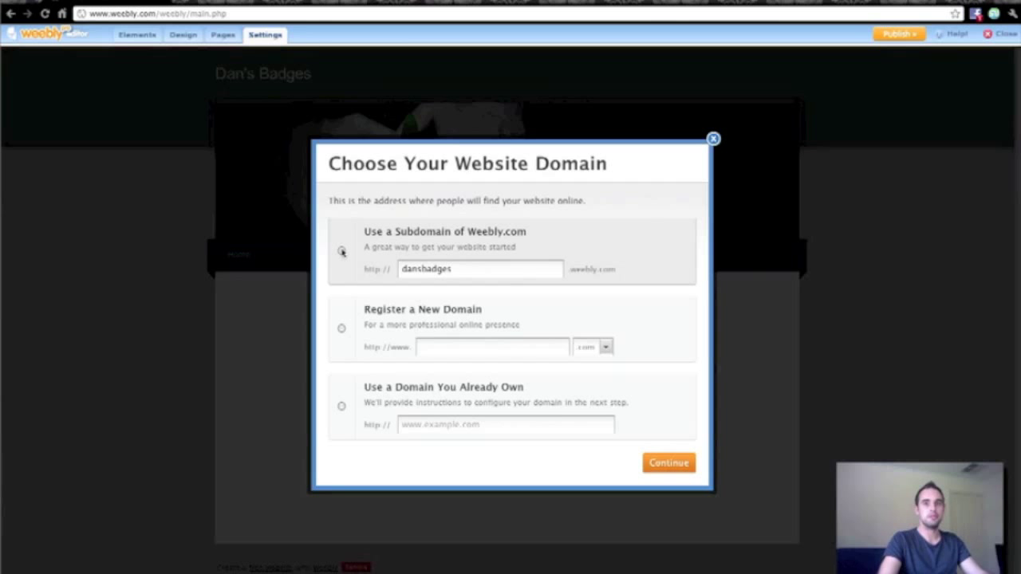
pyautogui.click(342, 252)
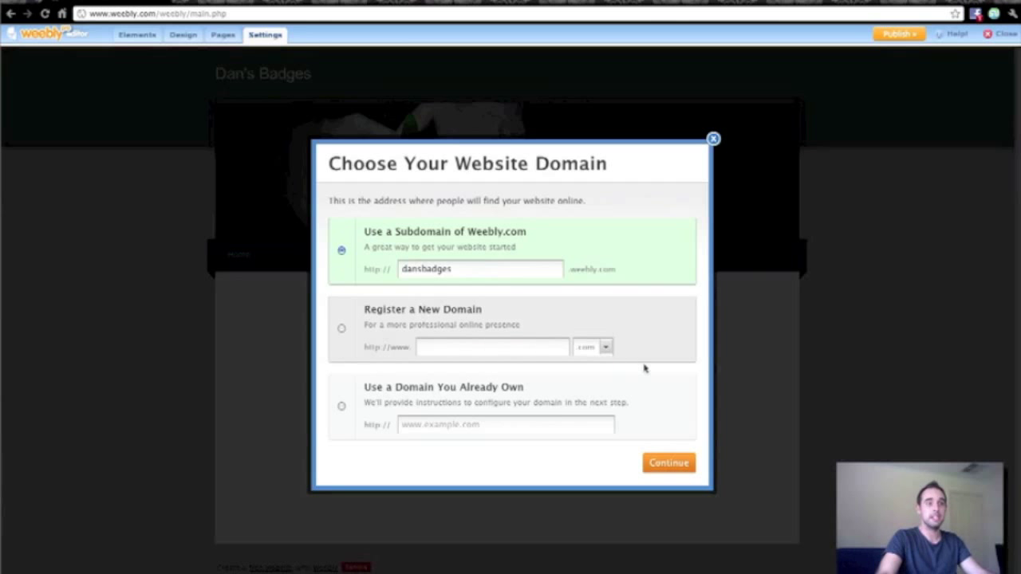
pyautogui.click(684, 462)
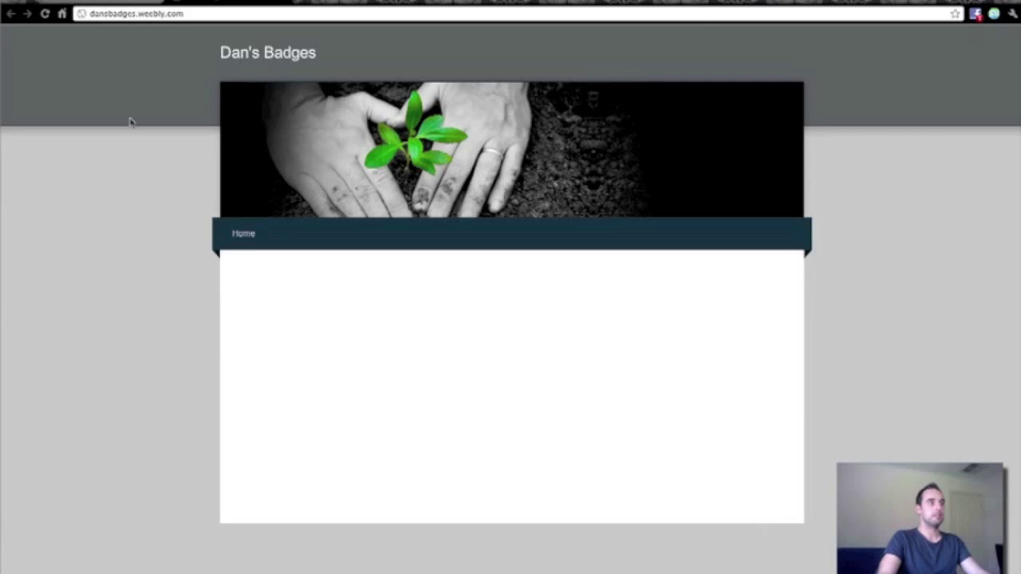
# Close the Website Published! confirmation and return from the live site to the editor.
pyautogui.click(109, 8)
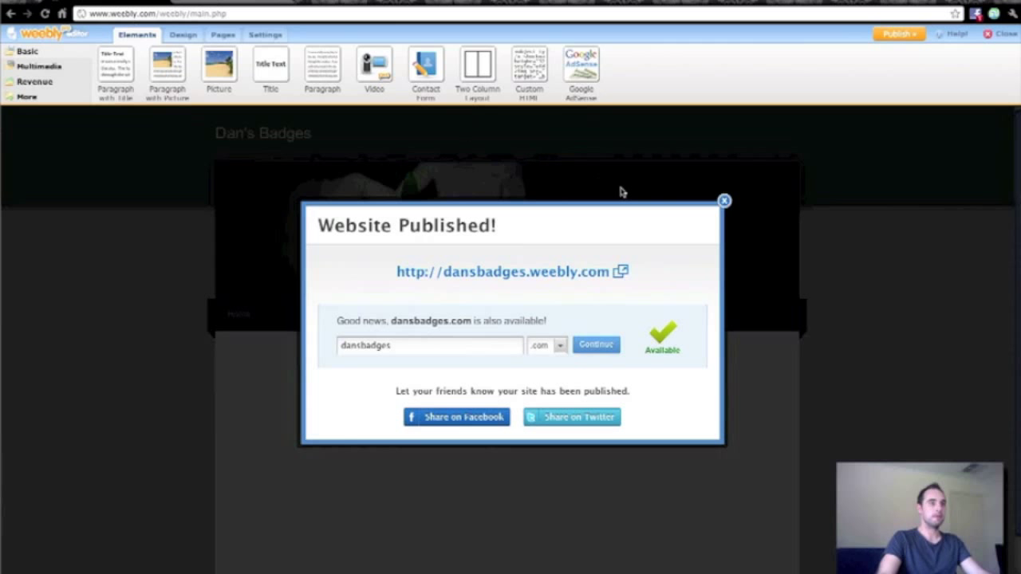
pyautogui.click(724, 200)
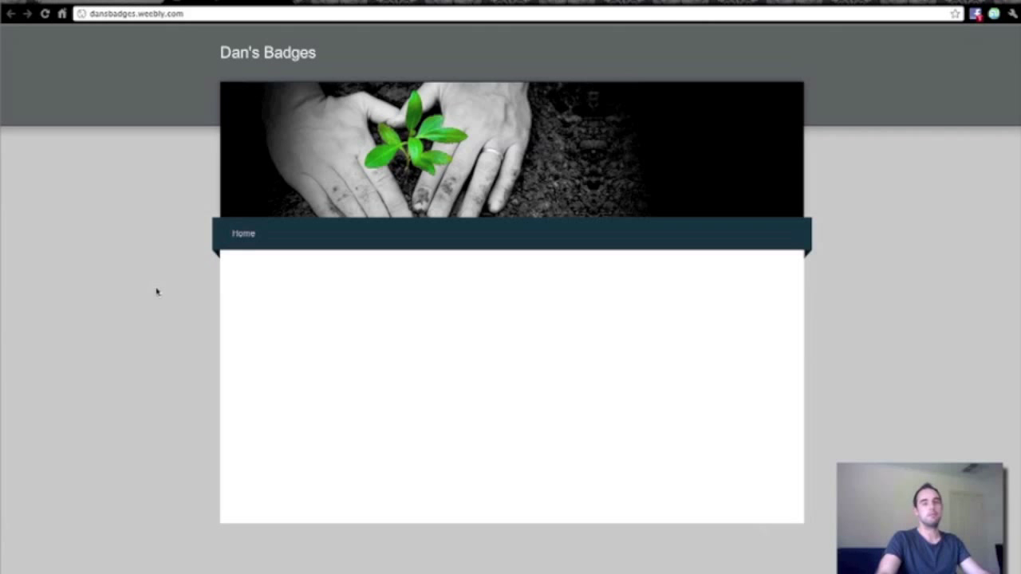
pyautogui.click(102, 3)
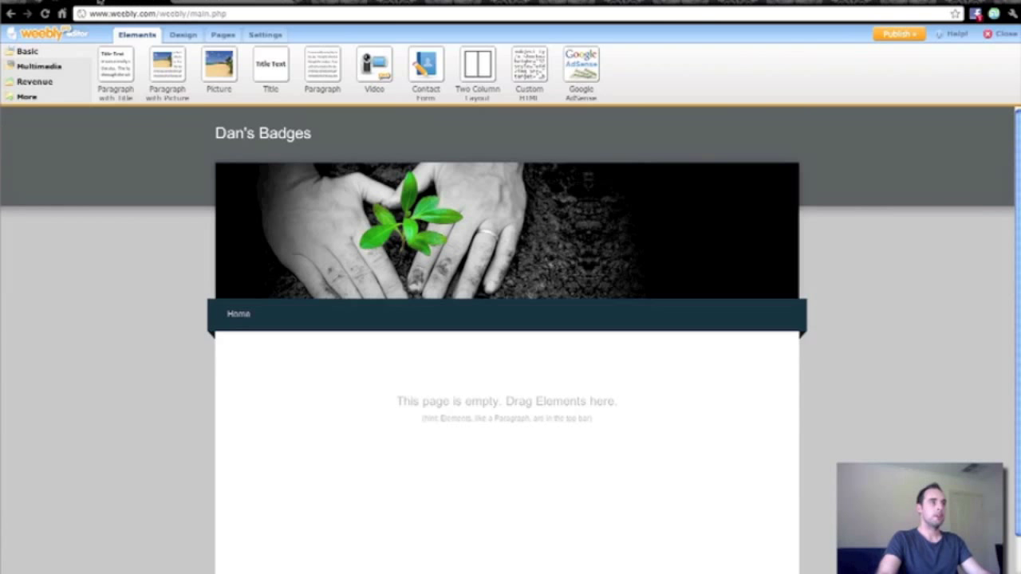